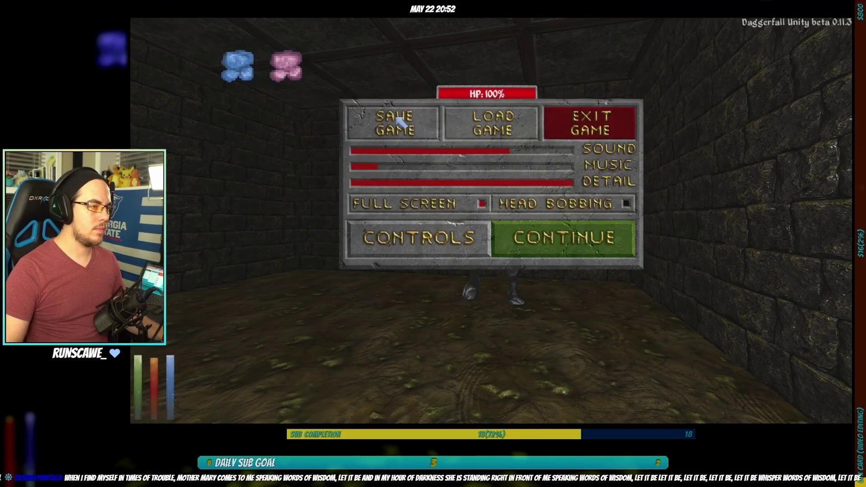
Save the Daggerfall Unity game as 'When I find myself in time' and resume play.
{"action": "left_click", "coordinate": [395, 123]}
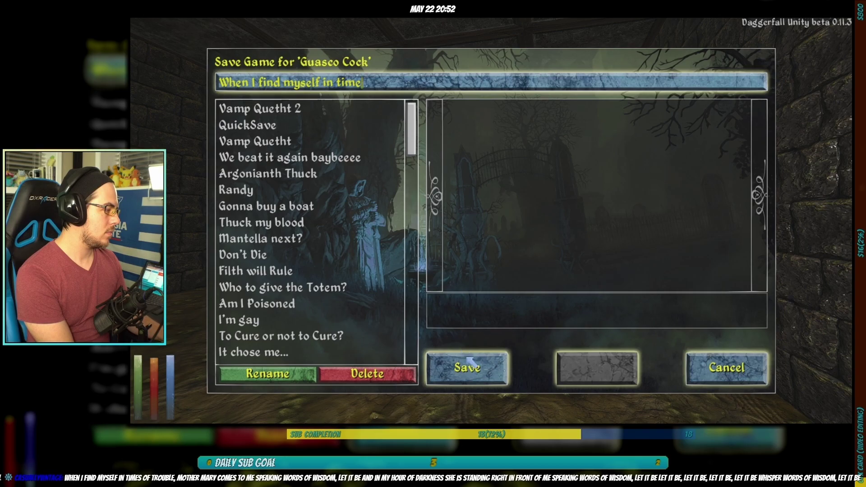
{"action": "left_click", "coordinate": [469, 370]}
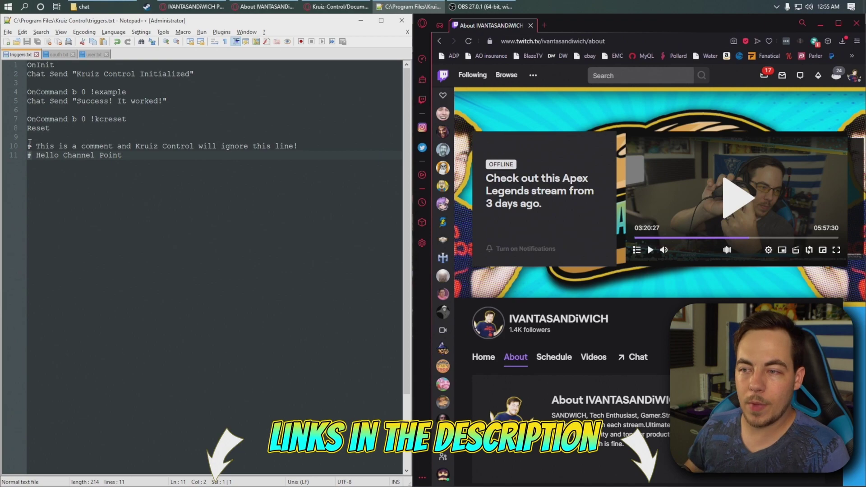
Highlight the # marker on line 10 to show how comment lines are marked.
{"action": "left_click", "coordinate": [29, 143]}
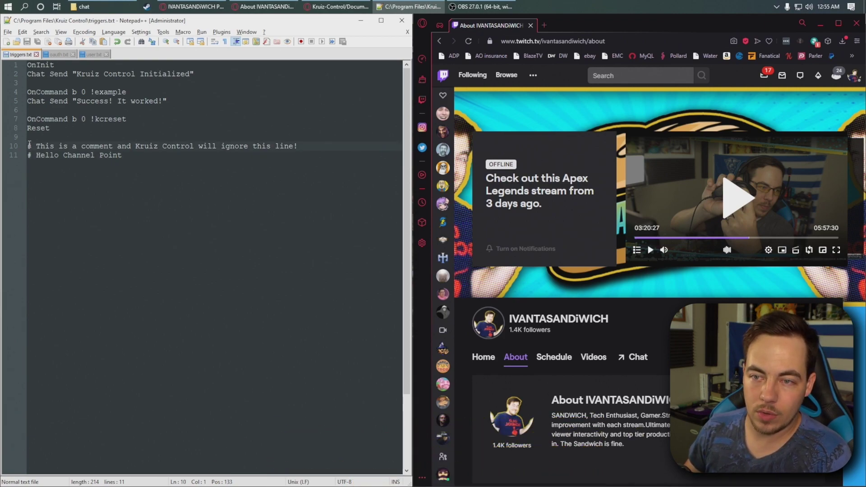
{"action": "left_click_drag", "start_coordinate": [28, 145], "coordinate": [306, 148]}
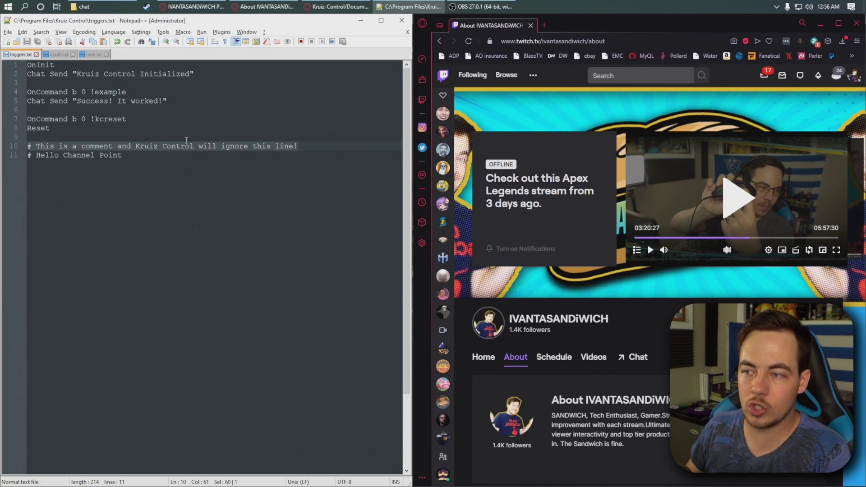
{"action": "key", "text": "Home"}
{"action": "key", "text": "shift+Left"}
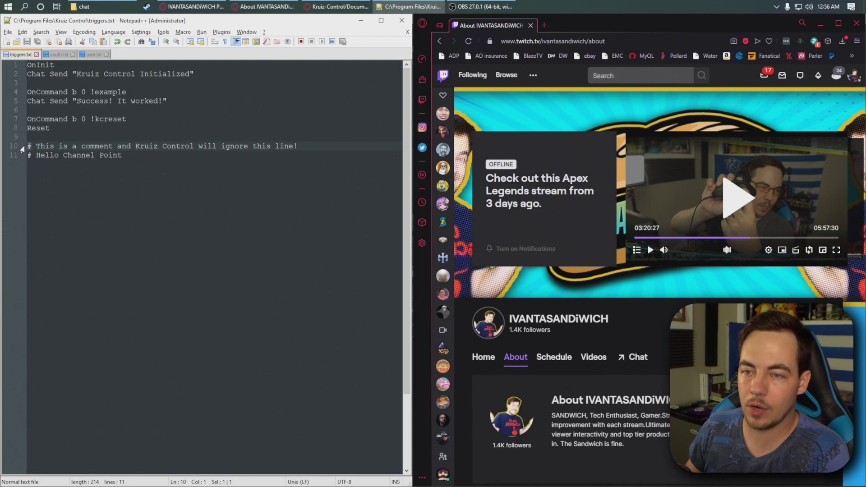
Add a new line 12 below the Hello Channel Point comment and type OnChannelPoint "Hello".
{"action": "left_click", "coordinate": [31, 161]}
{"action": "key", "text": "End"}
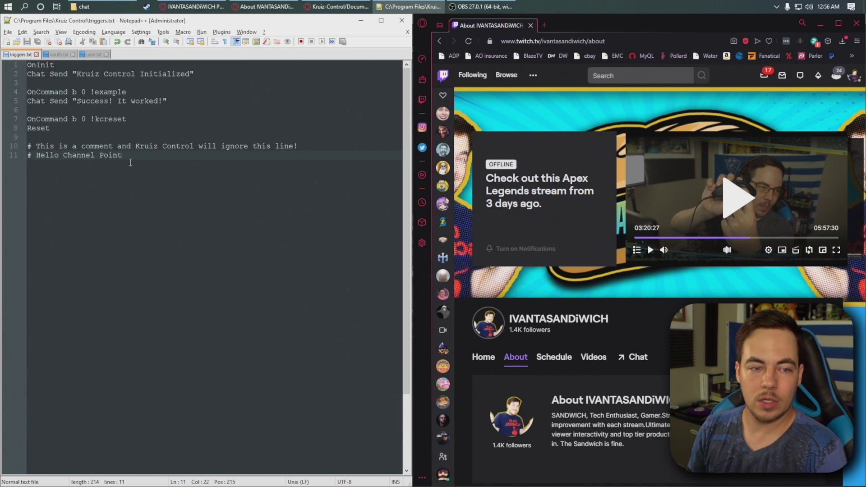
{"action": "key", "text": "Return"}
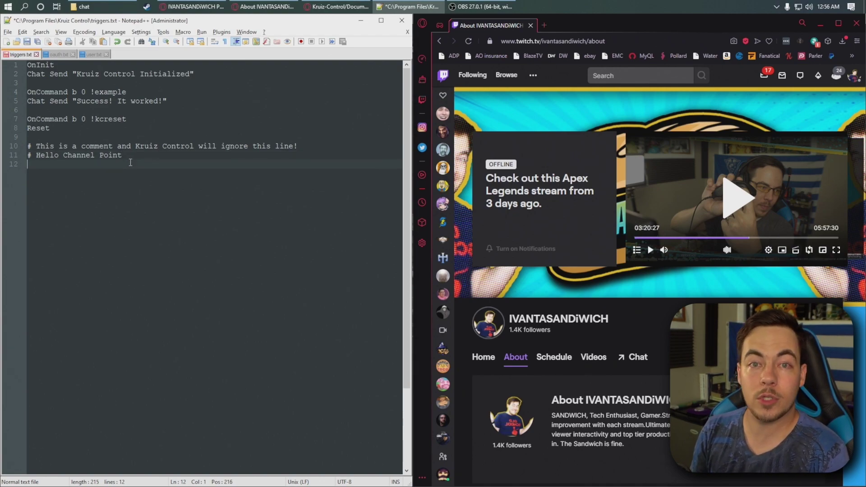
{"action": "type", "text": "OnChannelPoint"}
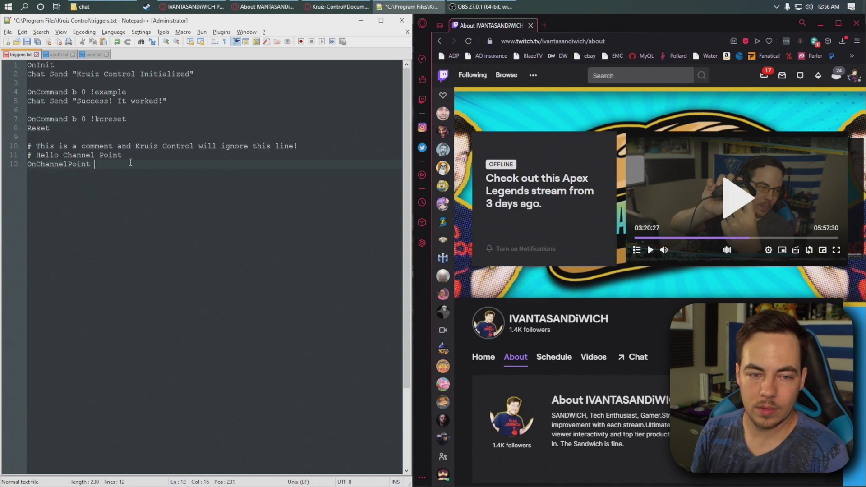
{"action": "type", "text": " \"Hello\""}
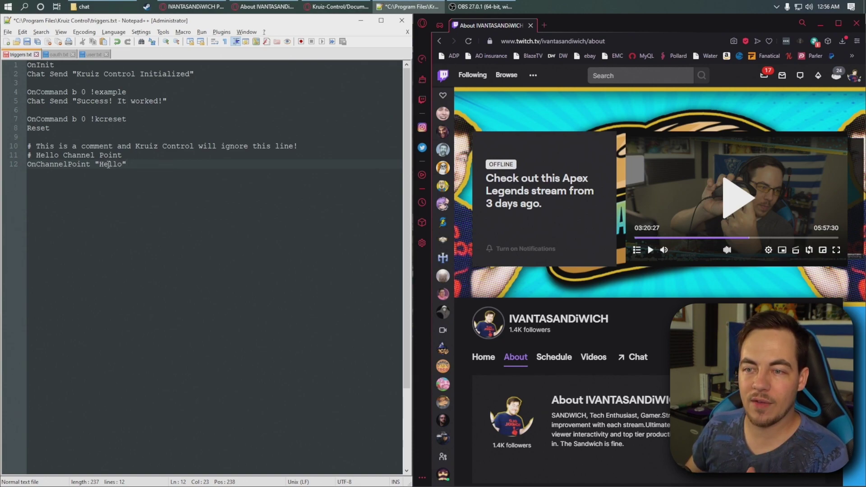
Highlight Hello in the trigger line as the reward name, then start empty line 13.
{"action": "left_click_drag", "start_coordinate": [100, 165], "coordinate": [120, 163]}
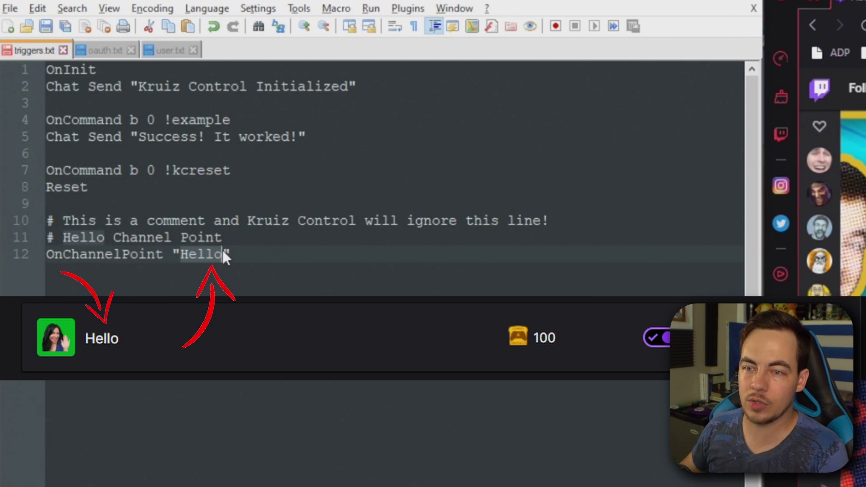
{"action": "left_click", "coordinate": [232, 254]}
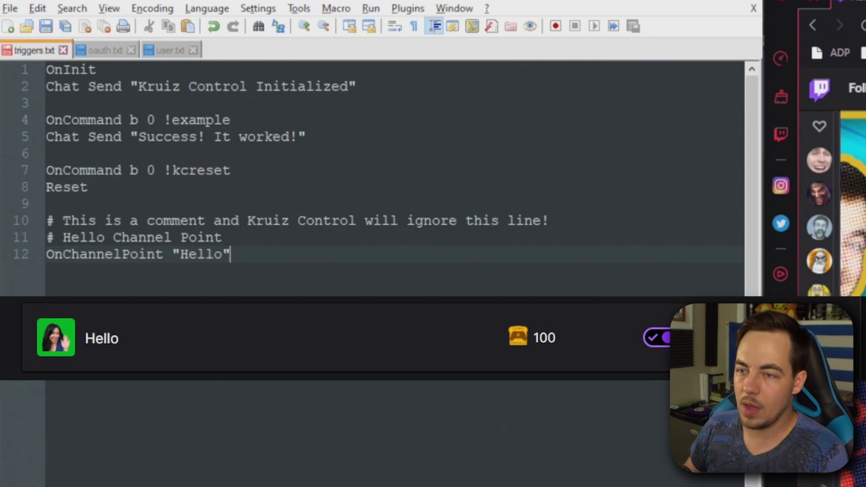
{"action": "key", "text": "Return"}
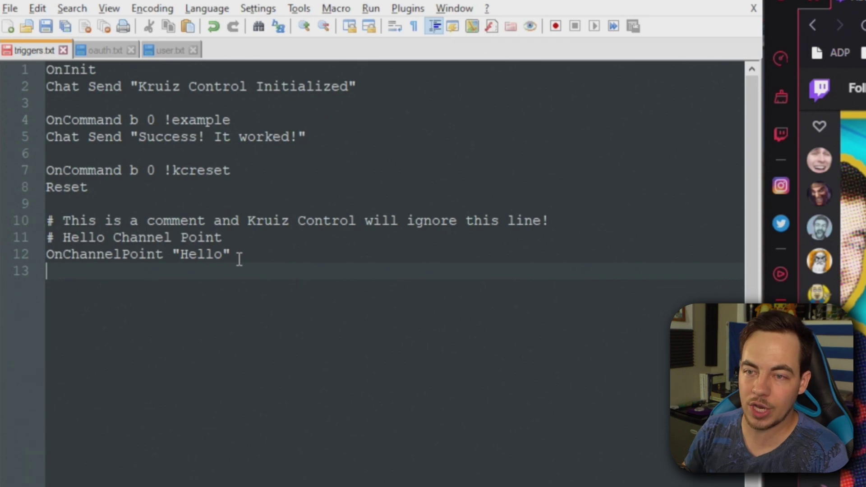
Type Random Equal "OBS SceneSource 'ALERTS' 'HELL on line 13.
{"action": "type", "text": "Ran"}
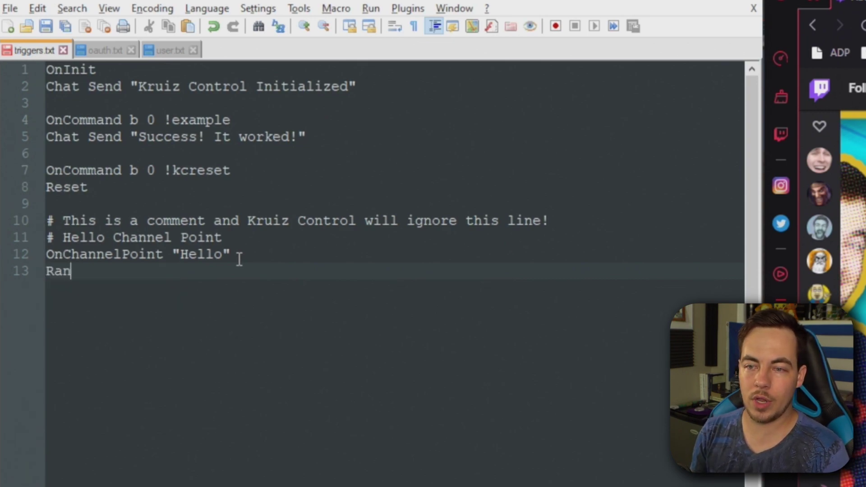
{"action": "type", "text": "dom Equal"}
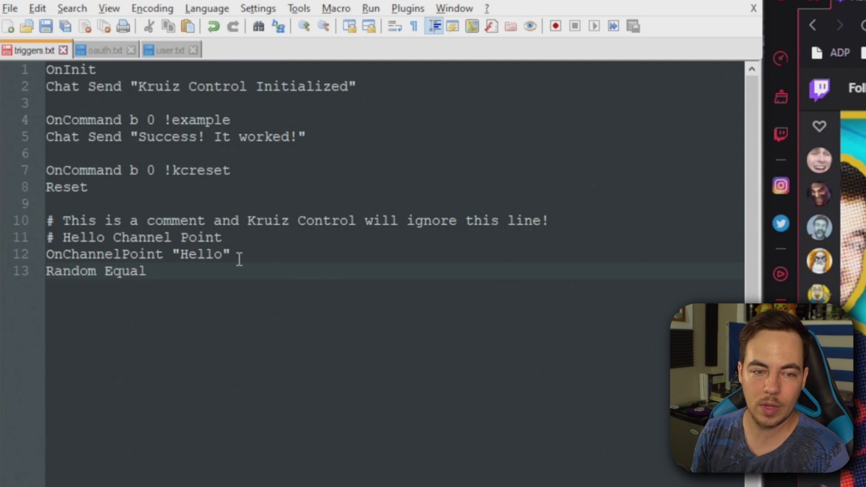
{"action": "type", "text": "\""}
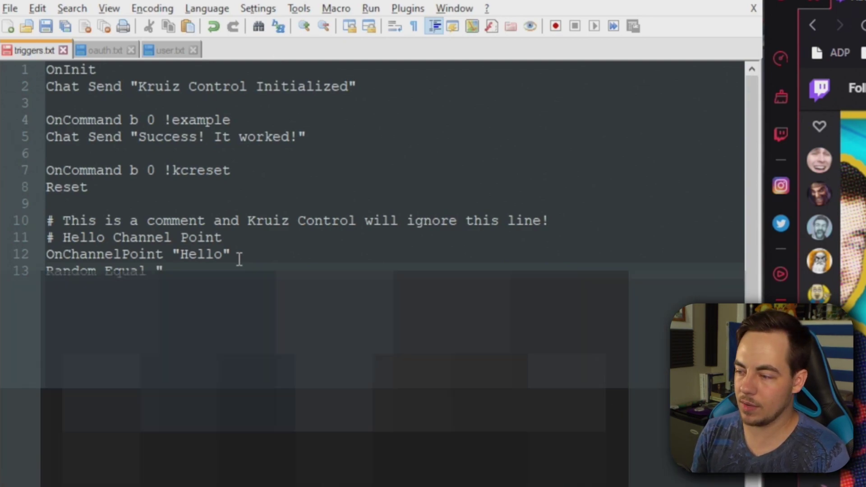
{"action": "type", "text": "OB"}
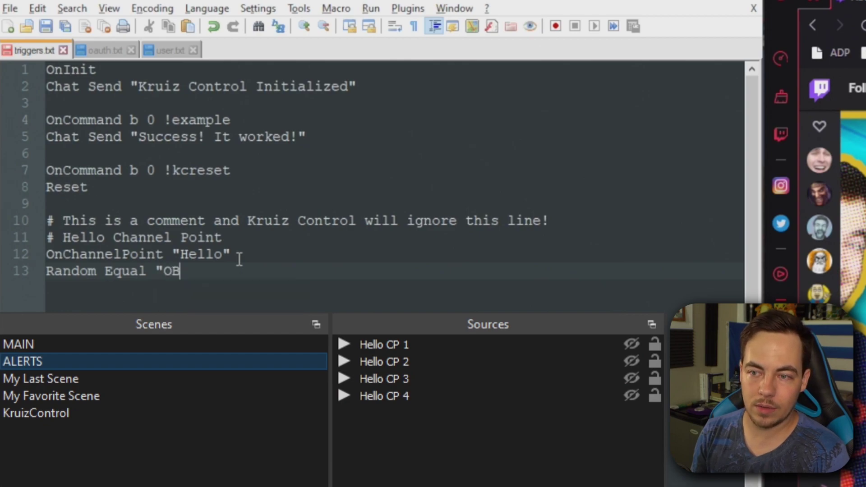
{"action": "type", "text": "S S"}
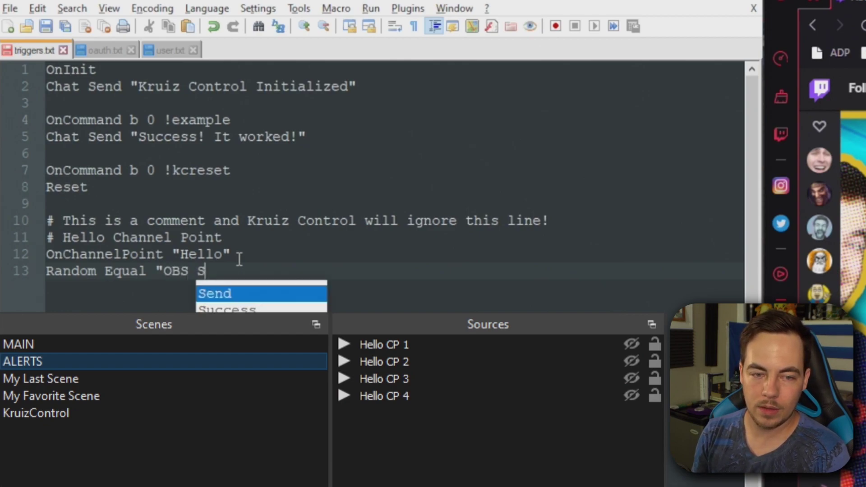
{"action": "type", "text": "ceneSource "}
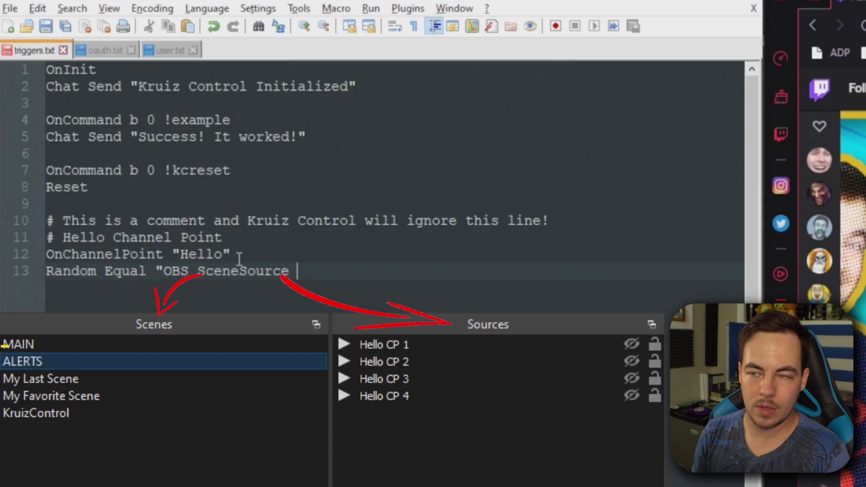
{"action": "type", "text": "'ALERTS' 'HELL"}
Fix the source name to 'Hello CP 1', add on, and type the closing quote.
{"action": "key", "text": "BackSpace"}
{"action": "key", "text": "BackSpace"}
{"action": "key", "text": "BackSpace"}
{"action": "key", "text": "BackSpace"}
{"action": "type", "text": "Hello "}
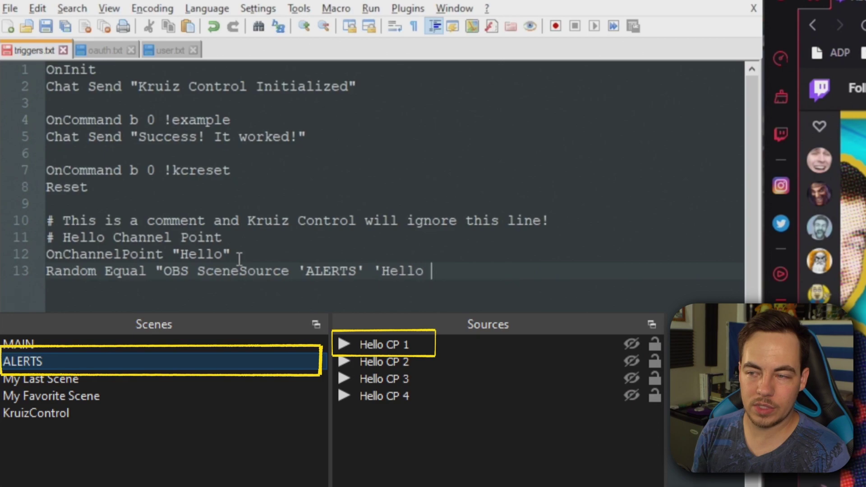
{"action": "type", "text": "CP 1' "}
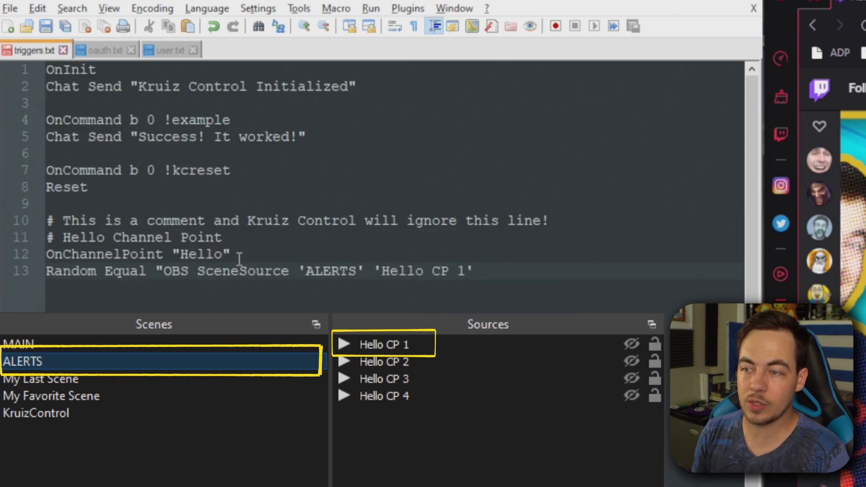
{"action": "type", "text": "on"}
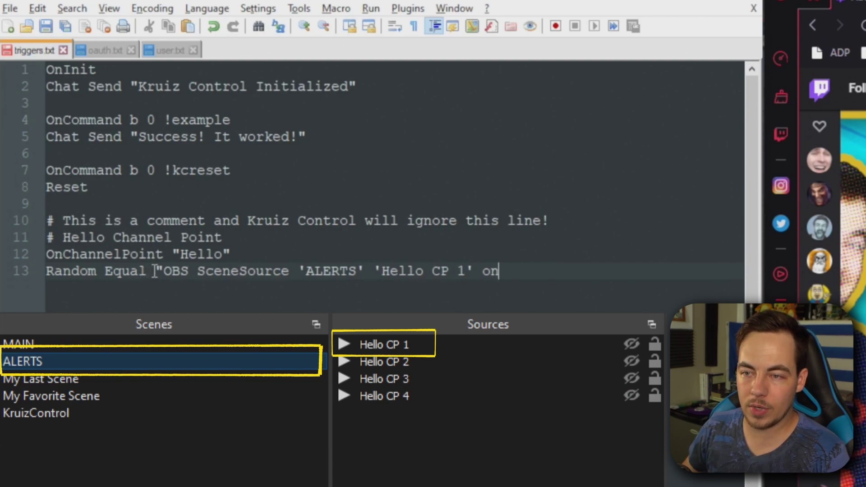
{"action": "left_click", "coordinate": [501, 271]}
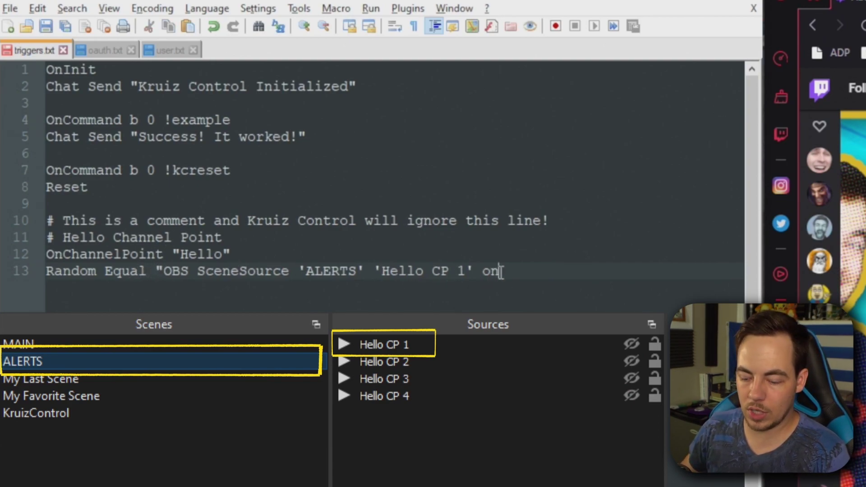
{"action": "type", "text": "\""}
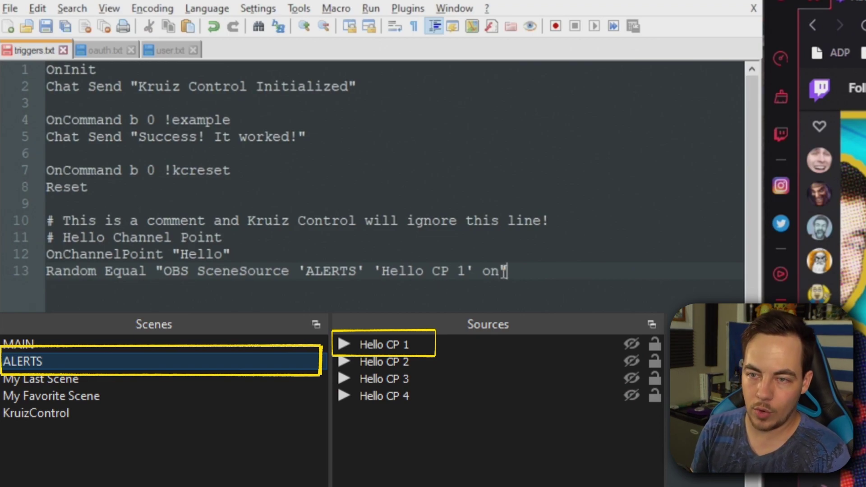